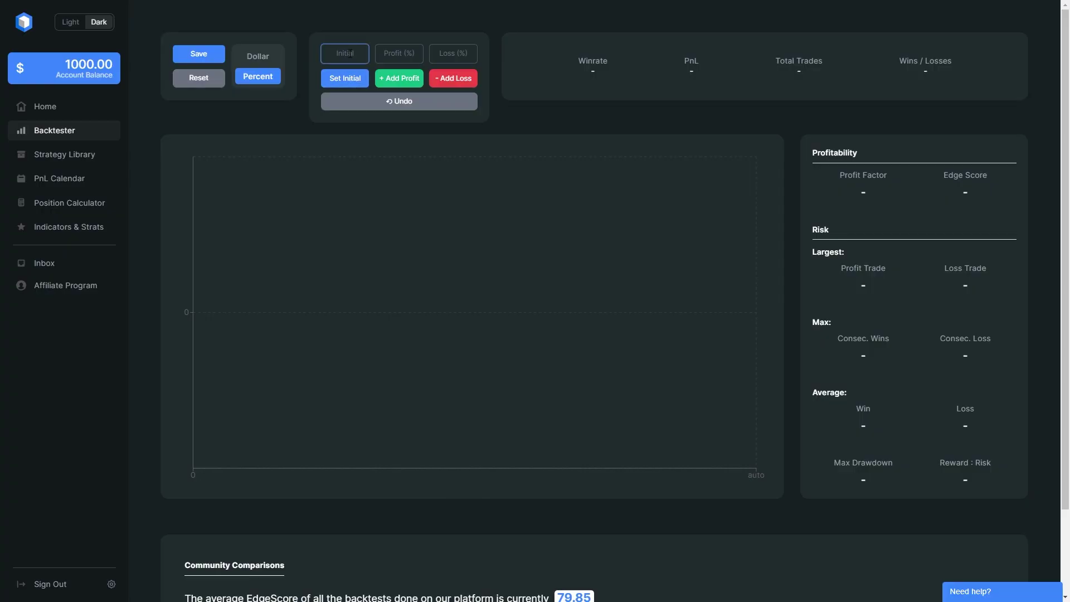
Enter a 1000 initial balance, 3% profit and 1% loss per trade in the tracker
type("1000")
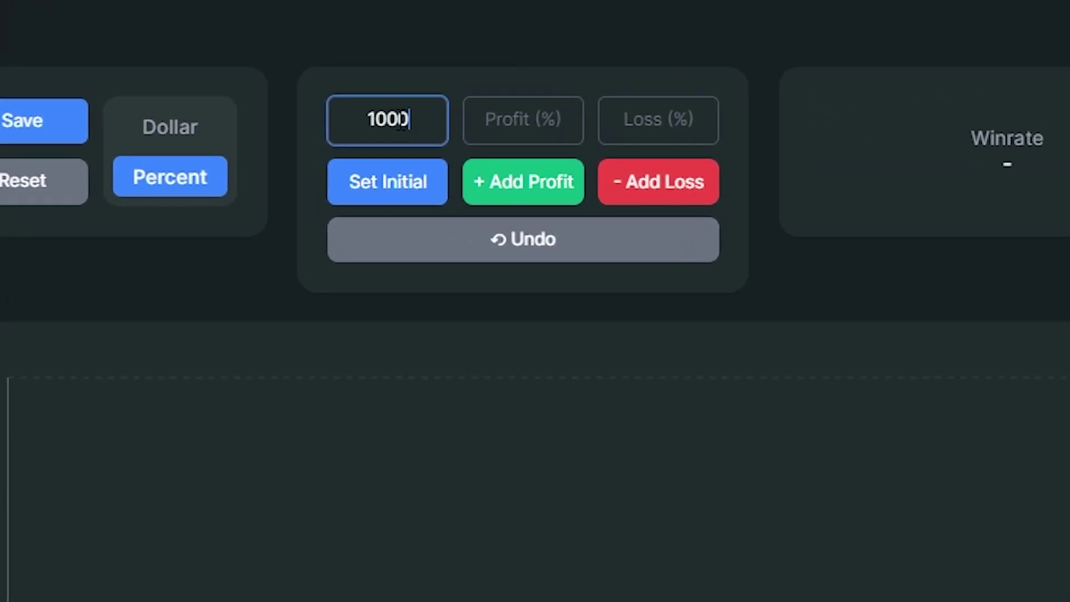
left_click(521, 118)
type("3")
left_click(664, 119)
type("1")
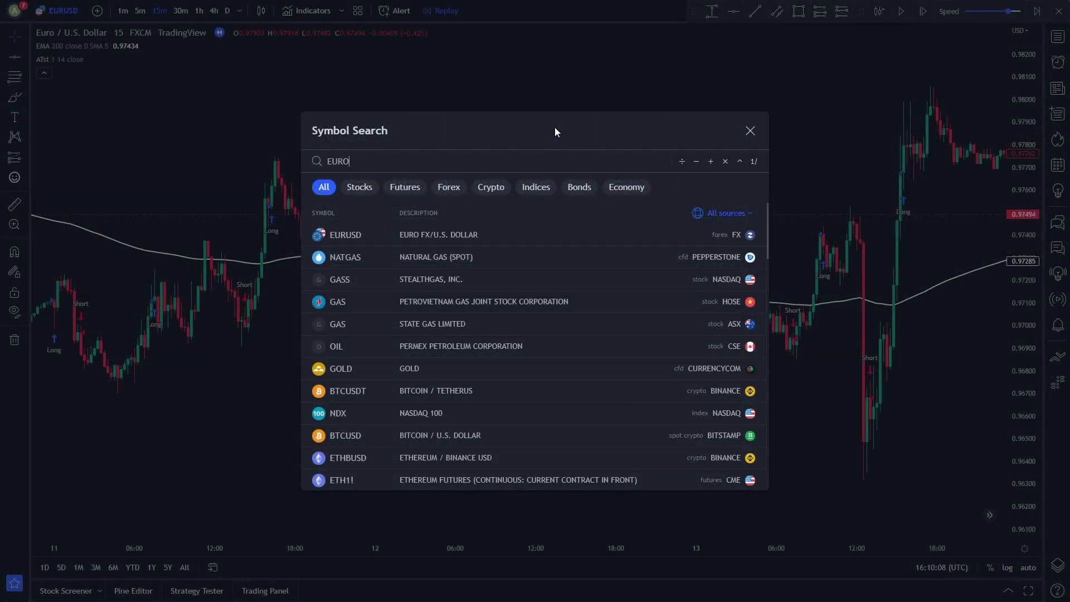
Load the EURUSD chart from the 'EUROUSD' search and switch it to the 5-minute timeframe
type("USD")
left_click(544, 234)
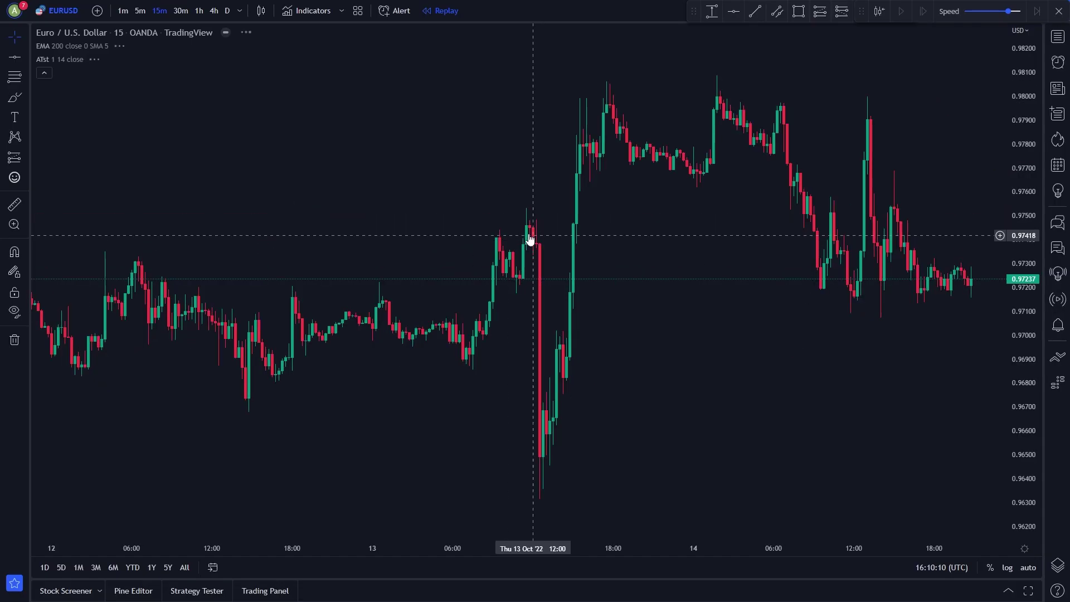
left_click(140, 10)
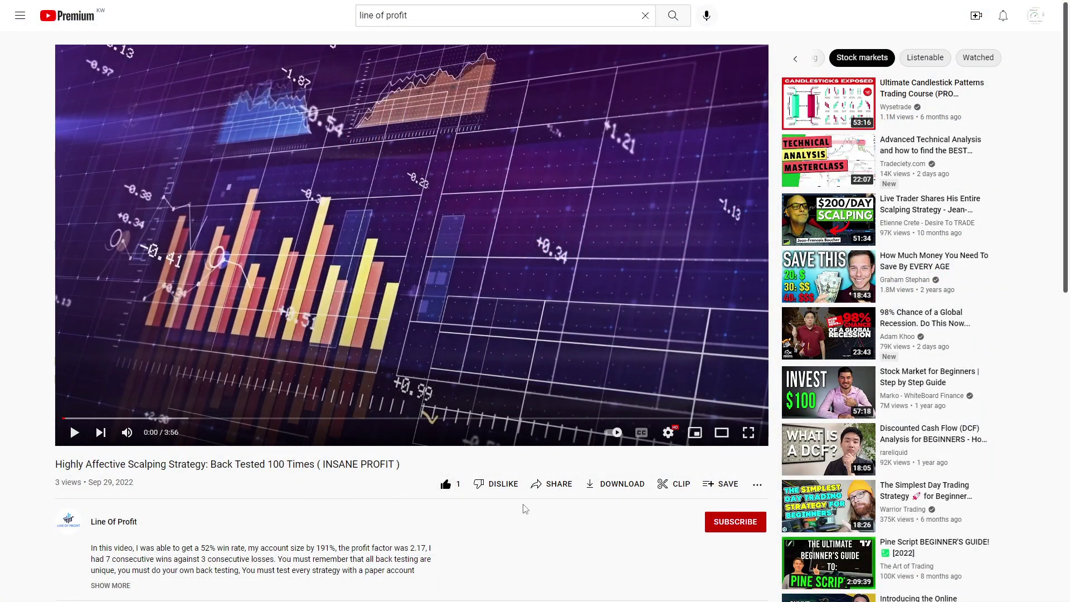
Subscribe to the YouTube channel behind the scalping strategy video
left_click(738, 527)
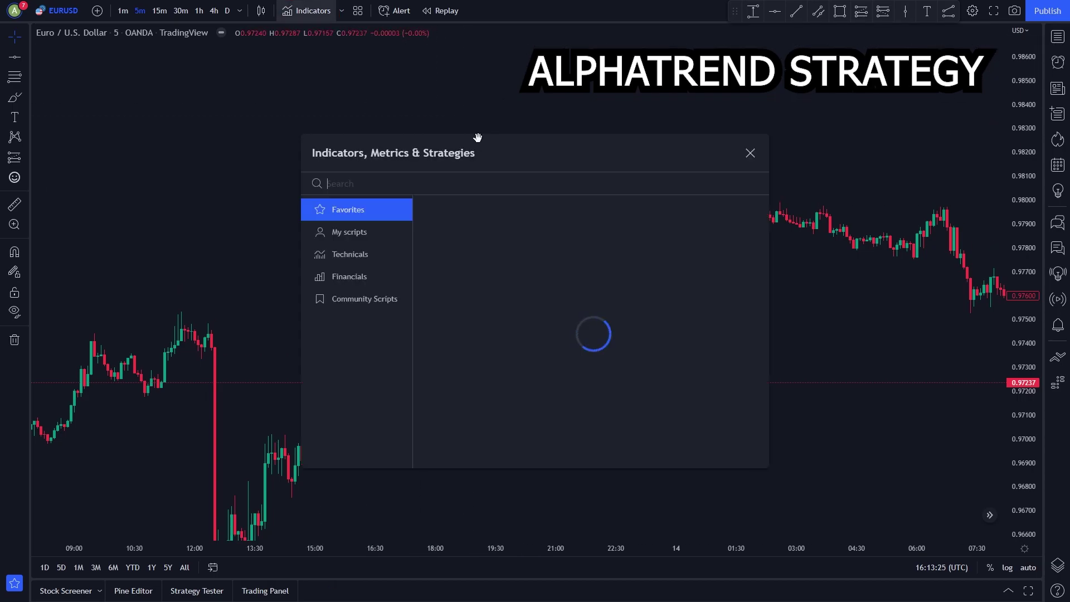
Add the AlphaTrend Strategy via an 'alphat' indicator search and collapse the Strategy Tester panel
type("alphatrend strategy")
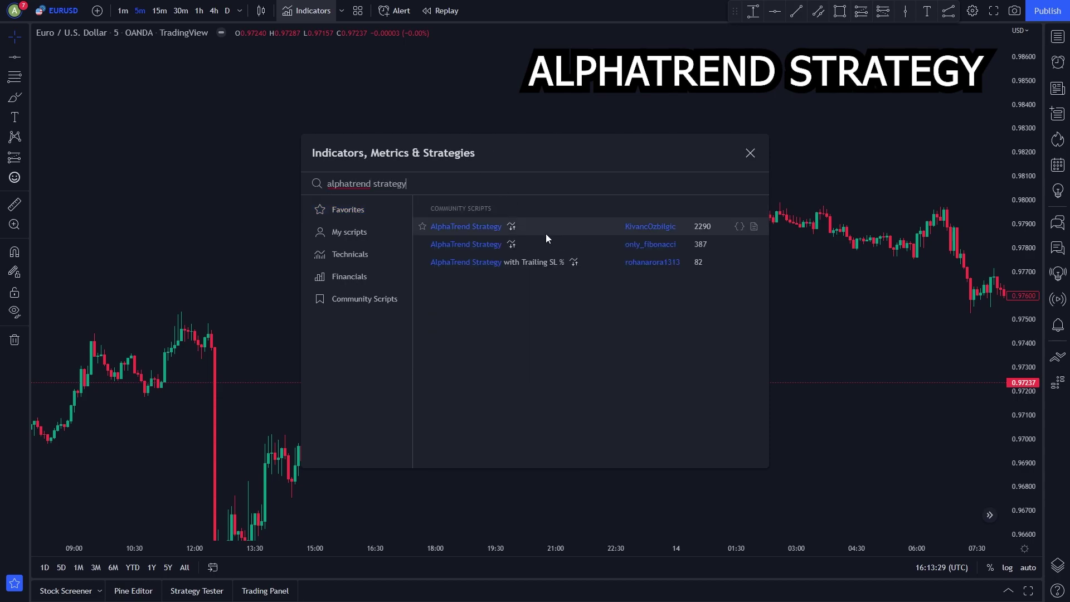
left_click(487, 228)
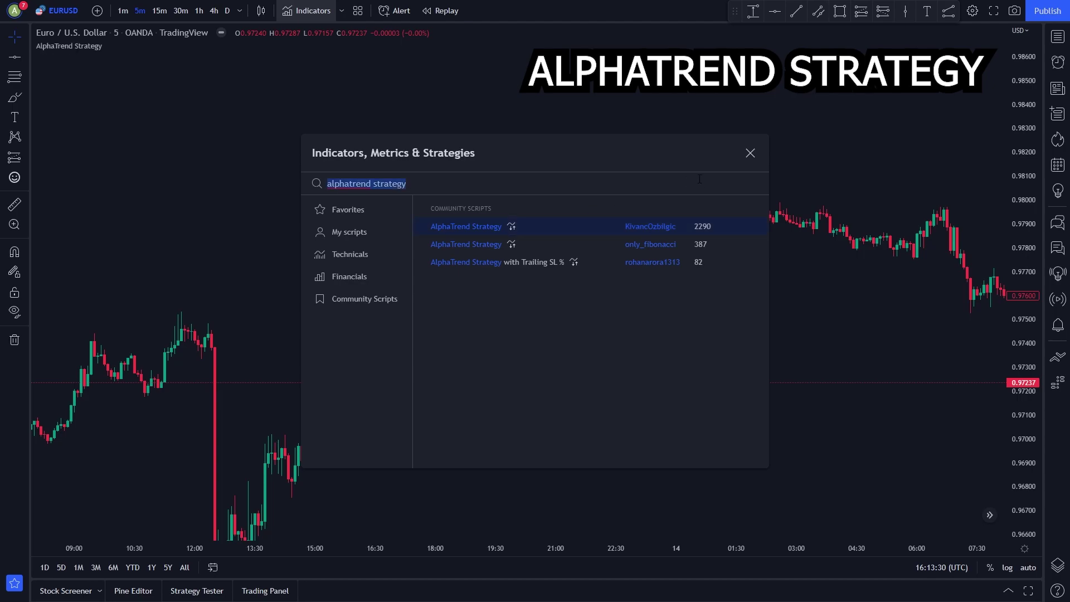
left_click(751, 154)
left_click(1006, 415)
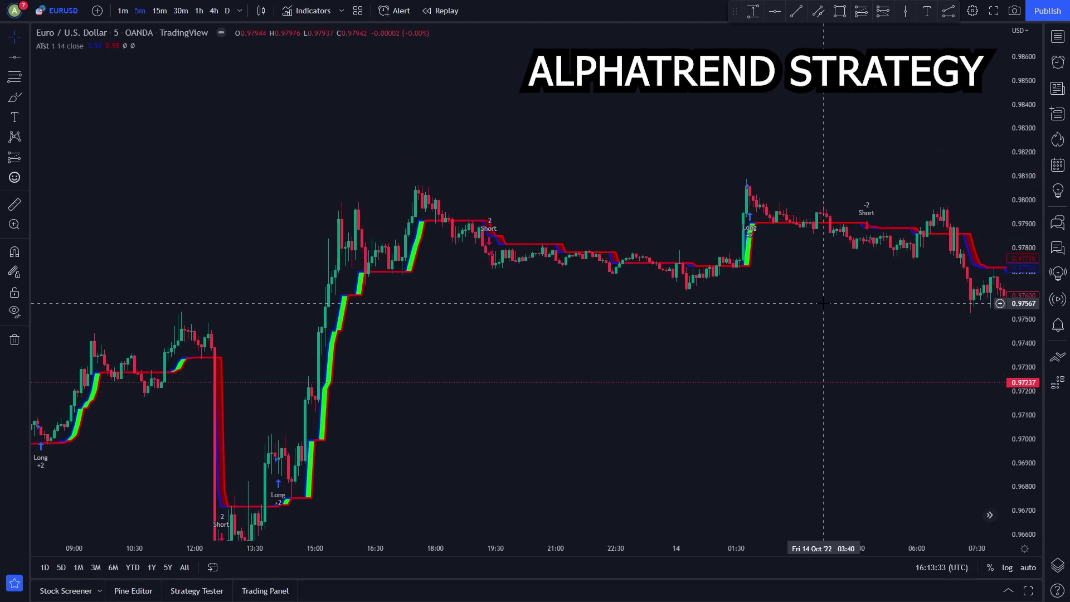
scroll(700, 314, "up", 2)
scroll(701, 313, "up", 1)
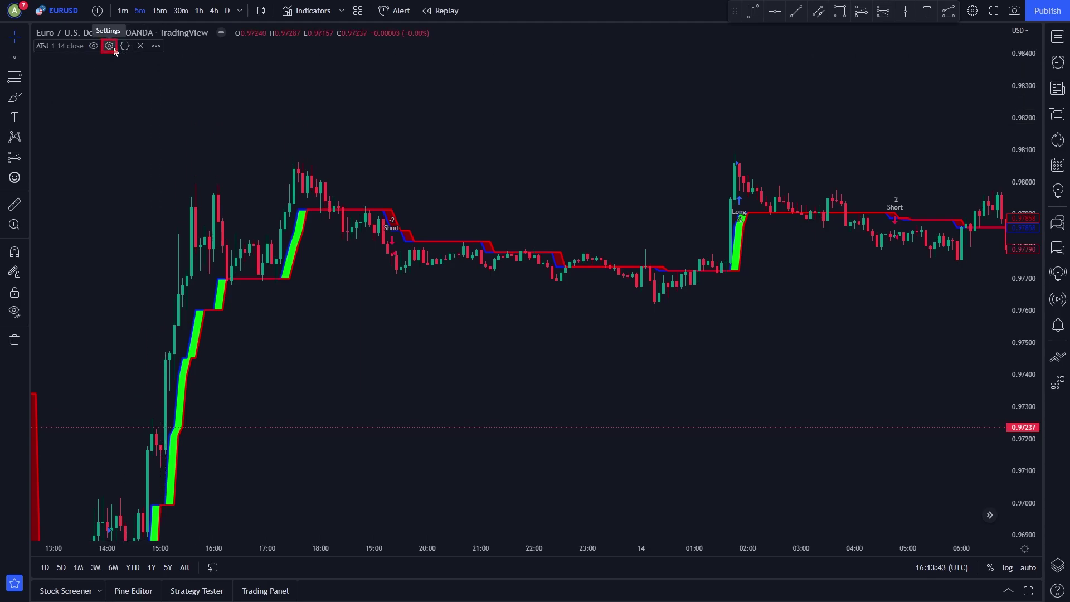
Turn off both AlphaTrend plot lines, the band background and the quantity labels
left_click(110, 47)
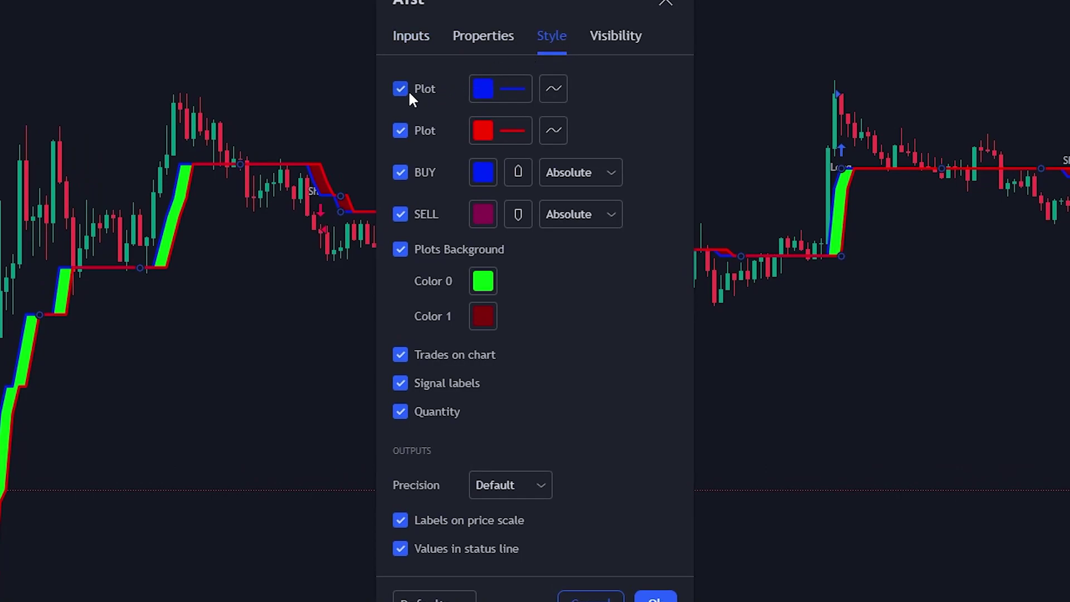
left_click(408, 89)
left_click(400, 129)
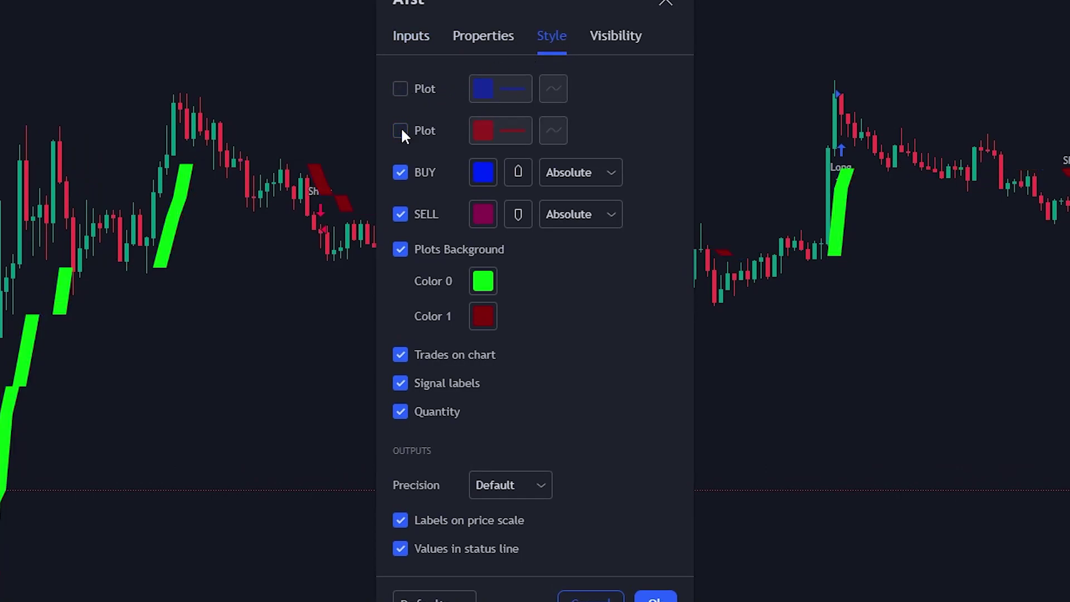
left_click(402, 250)
left_click(407, 411)
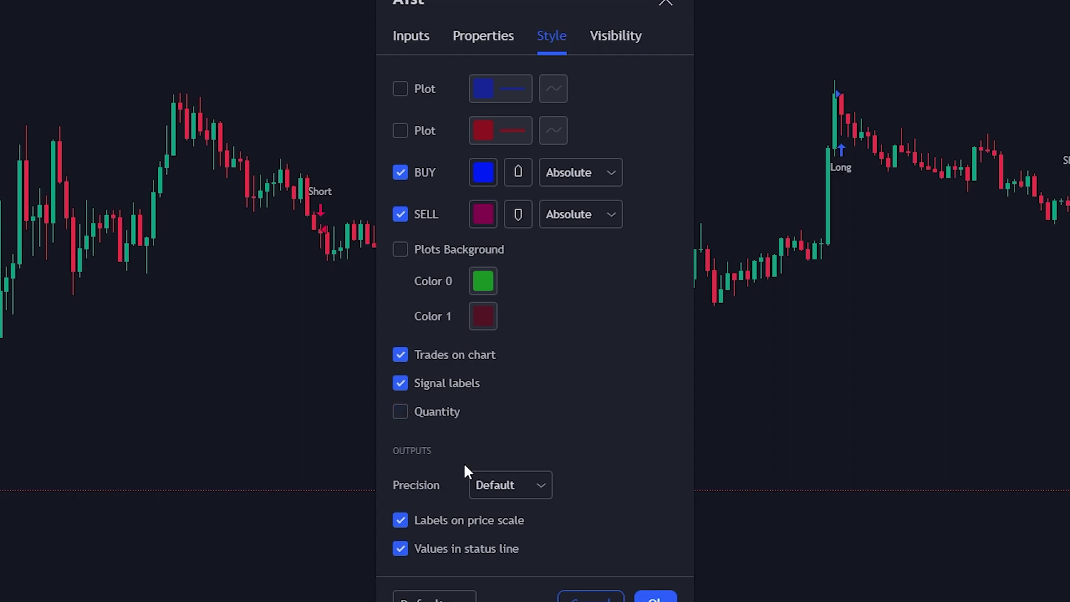
left_click(655, 598)
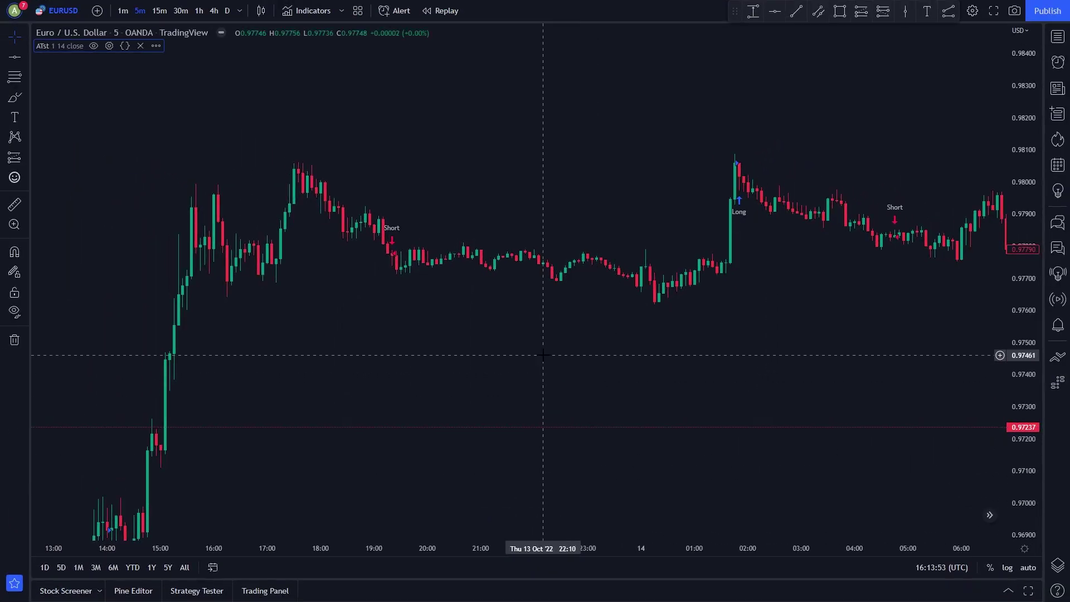
Add the Moving Average Exponential indicator found by searching 'moving average'
left_click(317, 11)
type("moving average")
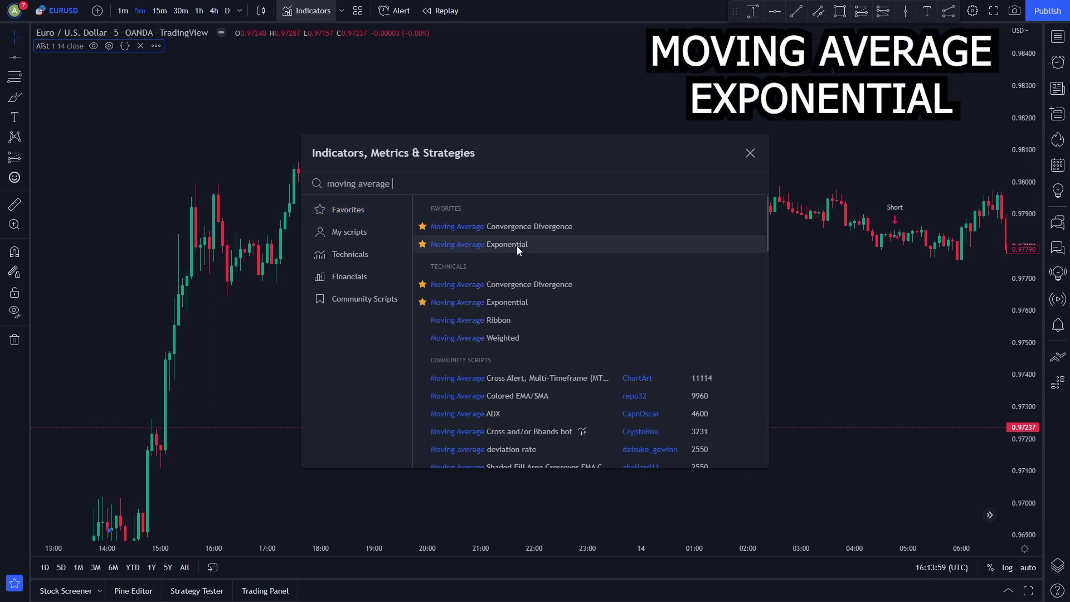
left_click(517, 245)
left_click(750, 154)
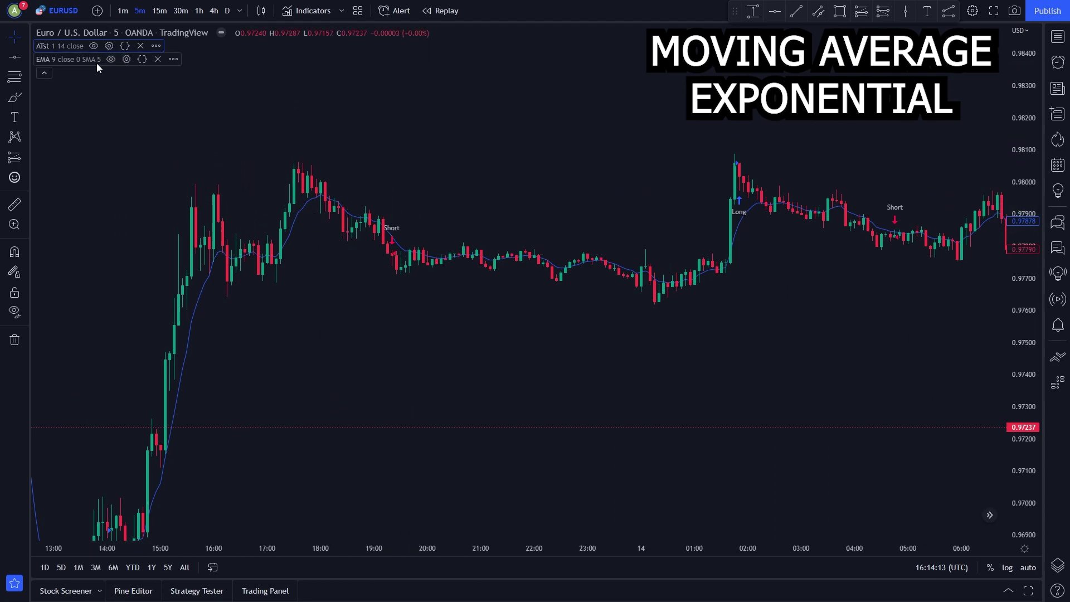
Set the EMA length to 200 and style it as a white line with the third thickness
left_click(127, 60)
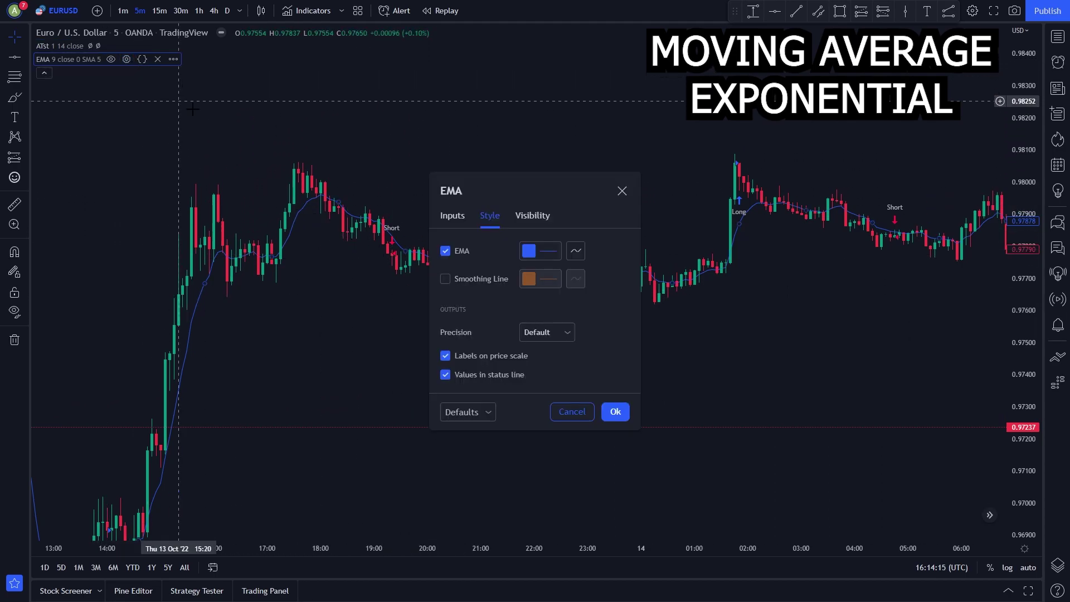
left_click(450, 217)
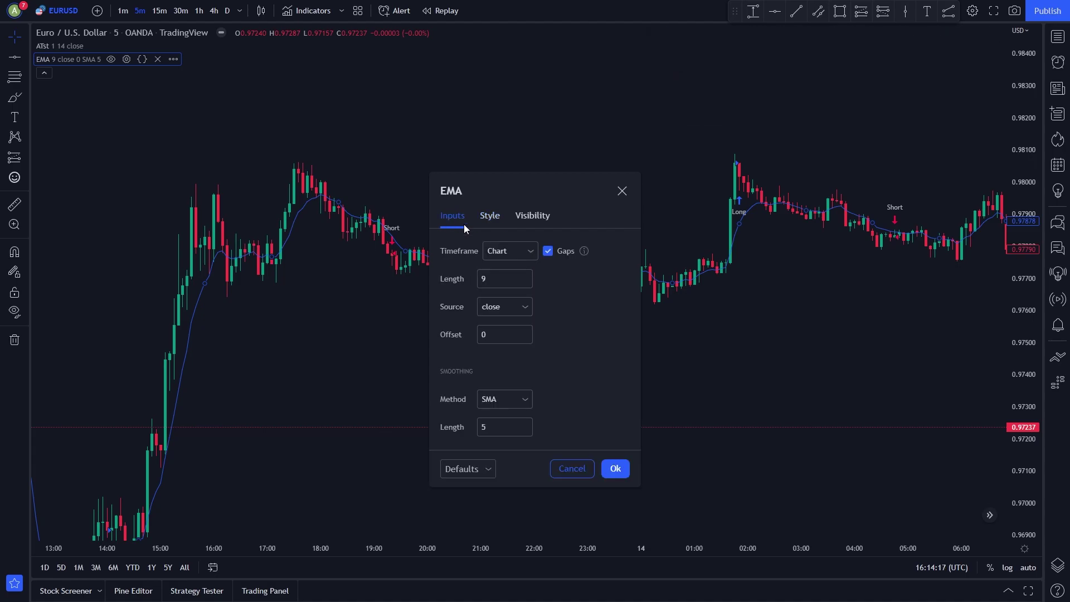
left_click(478, 279)
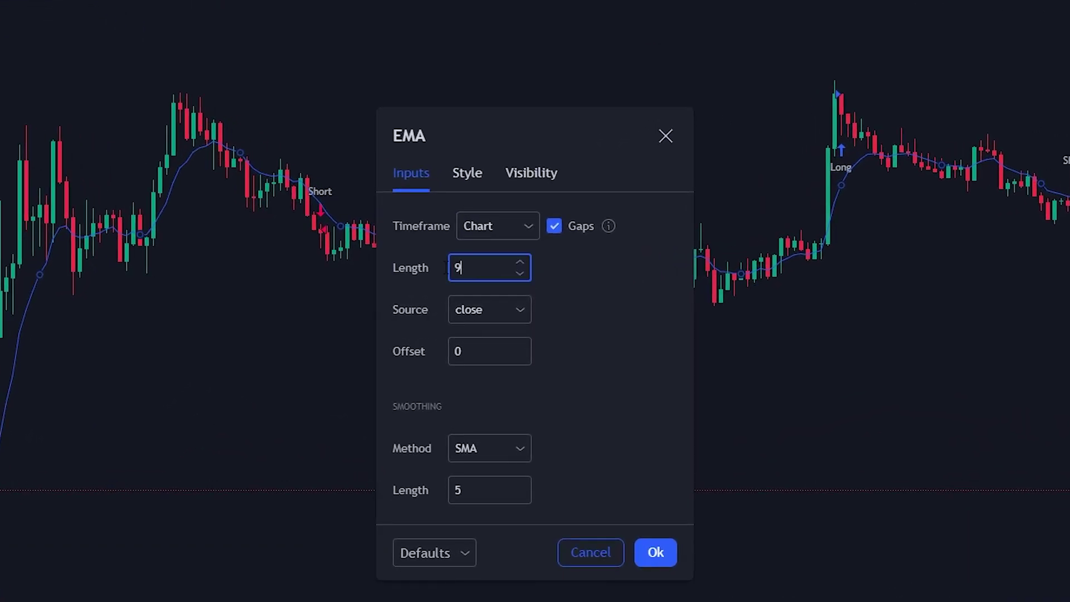
key("BackSpace")
type("200")
left_click(464, 175)
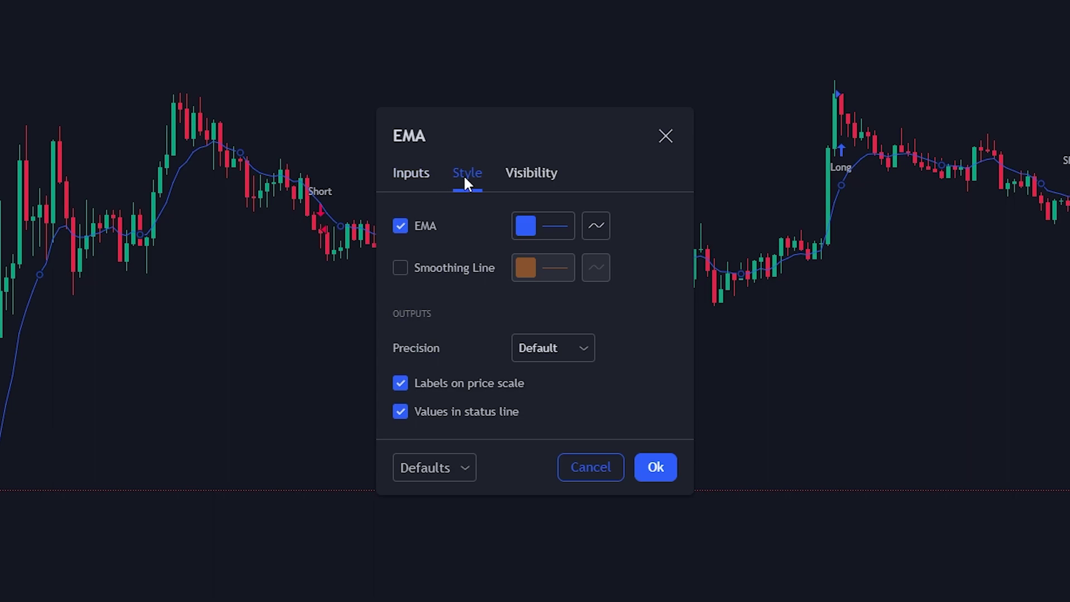
left_click(546, 226)
left_click(528, 265)
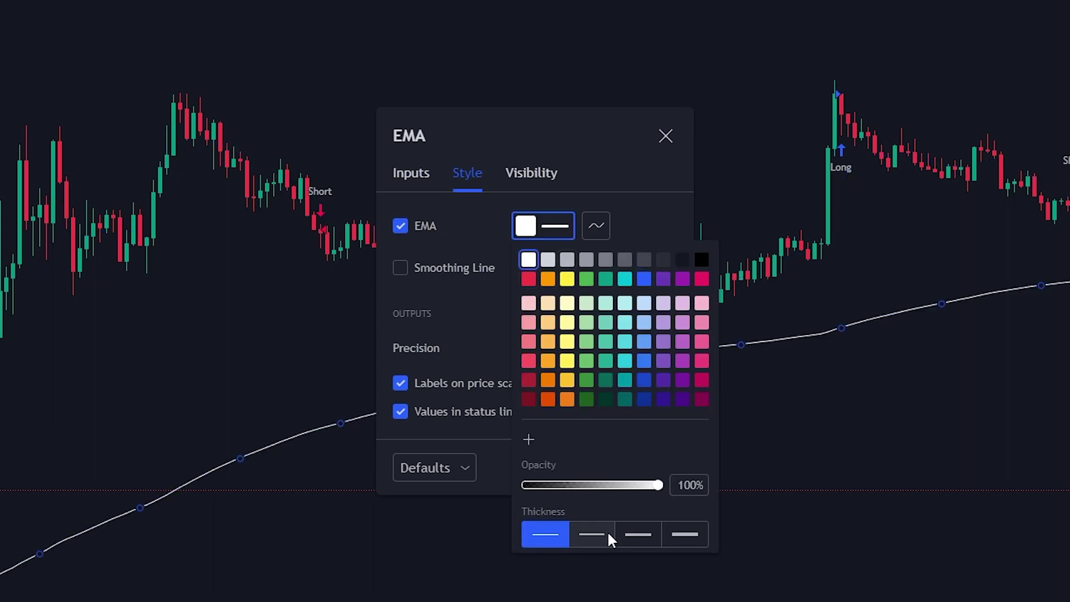
left_click(638, 534)
left_click(475, 329)
Apply the EMA settings and pan back to the 13–14 Oct bars, zooming out over more history
left_click(673, 471)
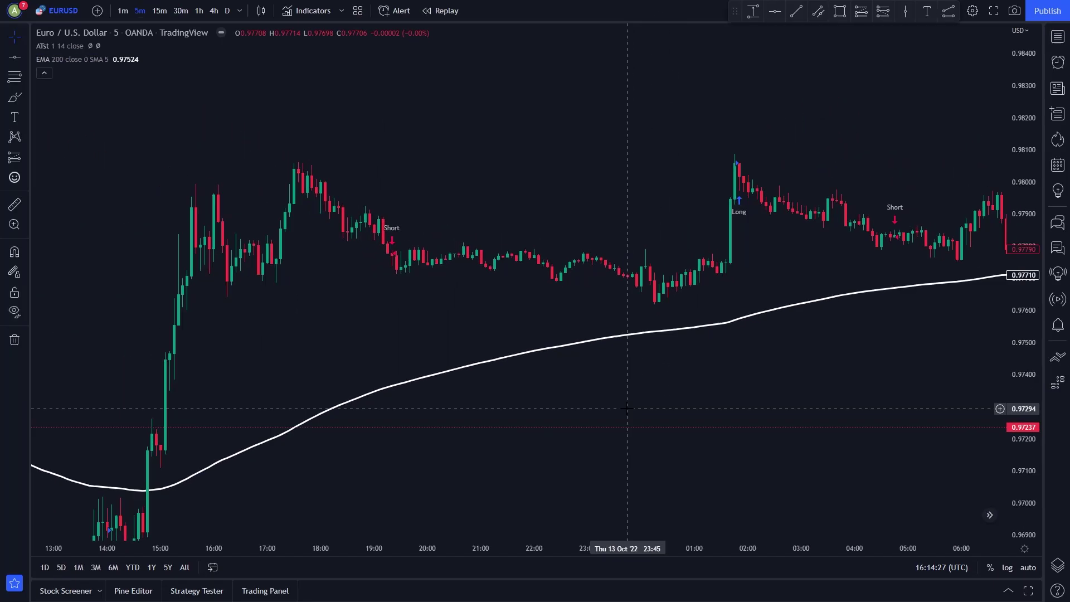
left_click_drag(628, 410, 945, 295)
left_click_drag(355, 217, 540, 133)
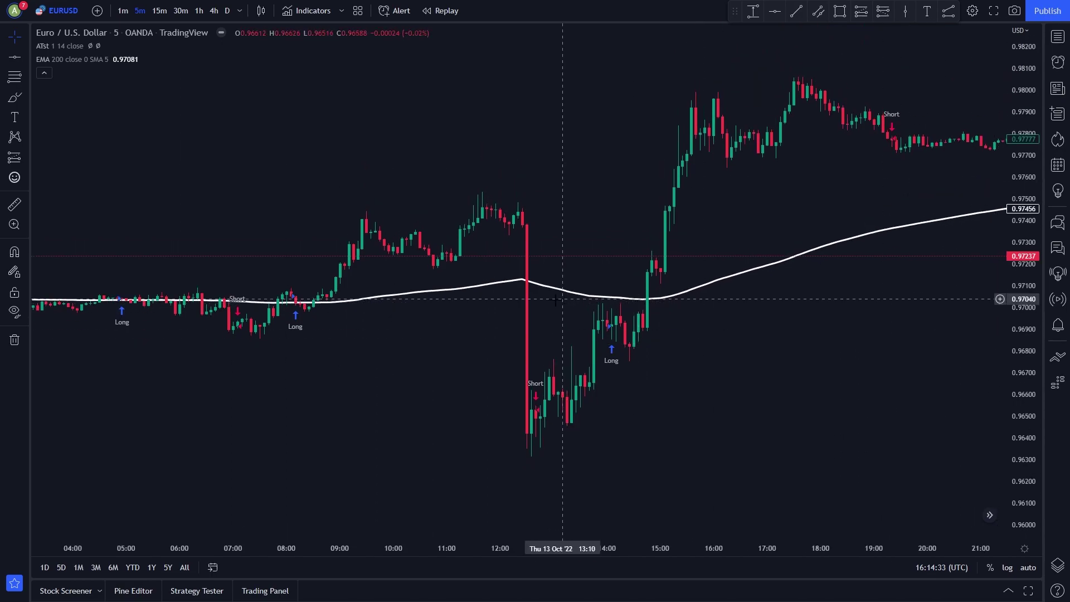
scroll(521, 373, "down", 2)
scroll(527, 379, "up", 4)
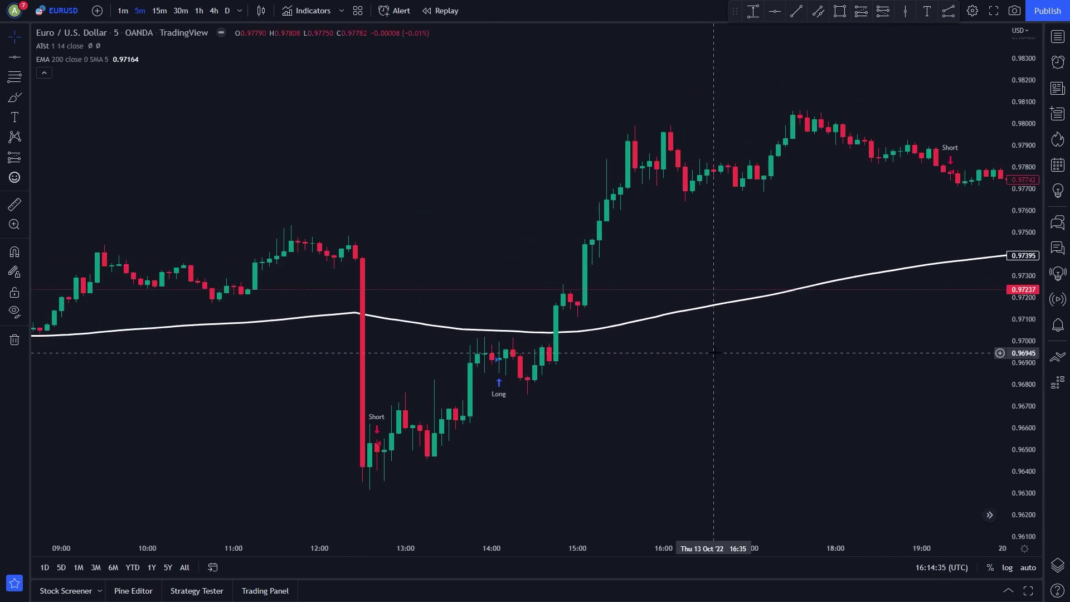
left_click_drag(717, 352, 426, 382)
left_click_drag(993, 313, 593, 311)
left_click_drag(903, 318, 615, 361)
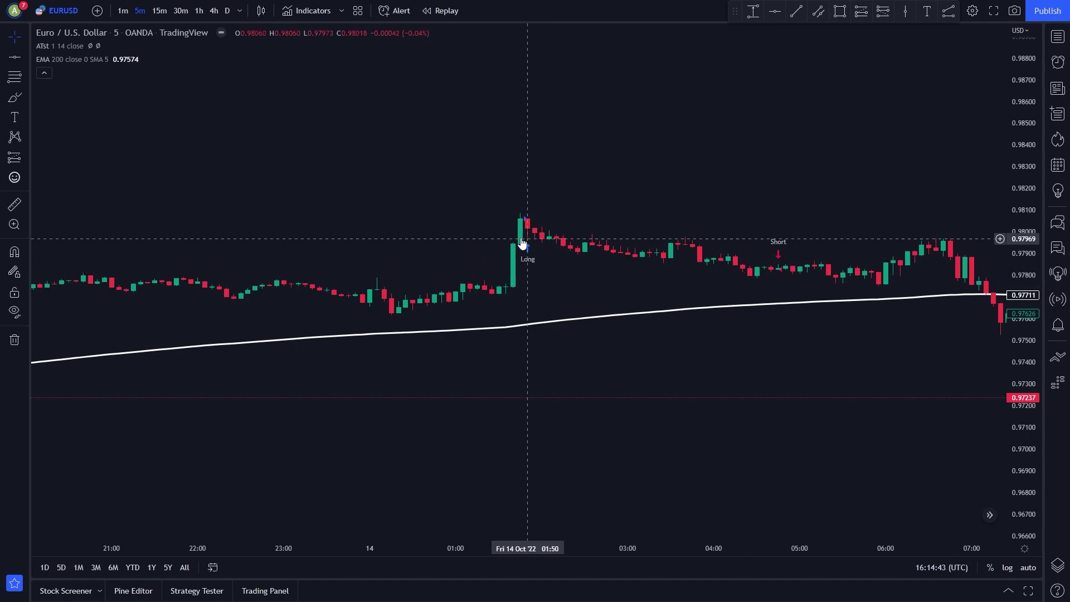
left_click_drag(550, 274, 284, 296)
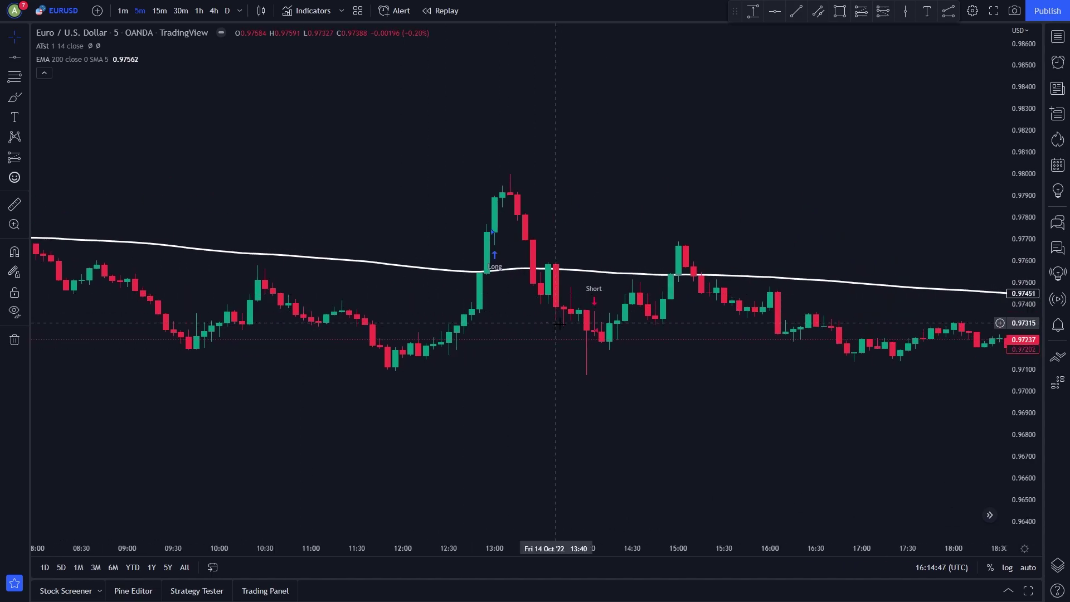
left_click_drag(595, 349, 548, 374)
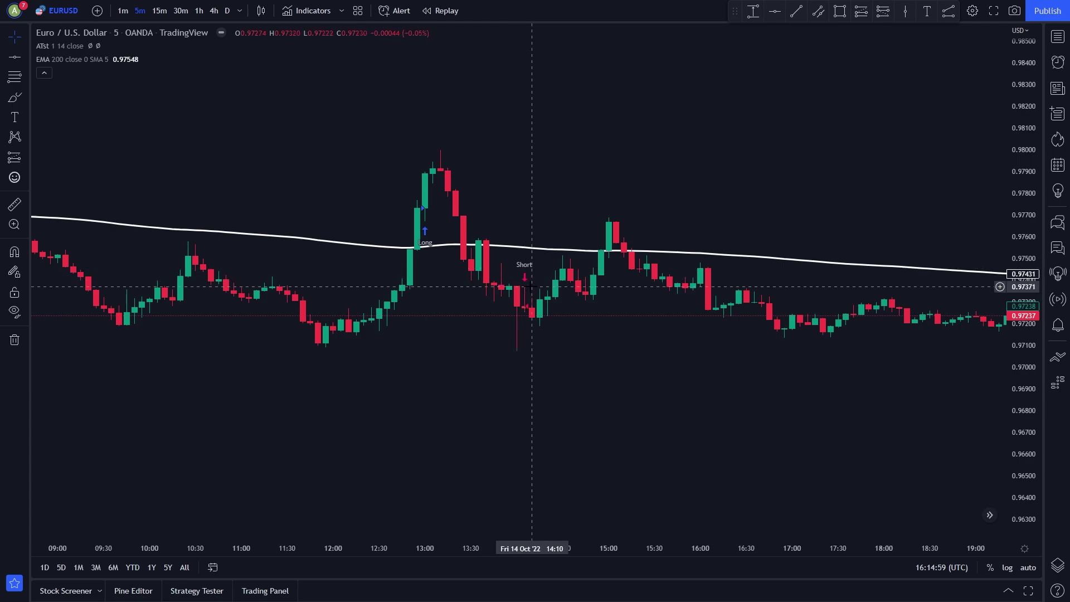
scroll(532, 287, "down", 10)
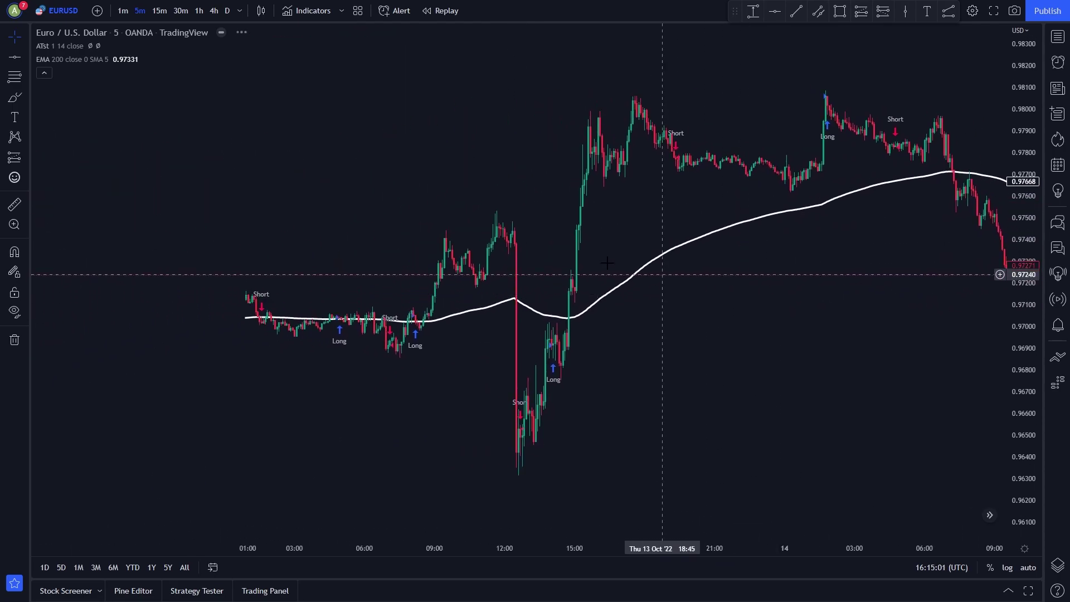
Place a long position on the latest bar with stop 0.97104 and target 0.97673
scroll(621, 222, "up", 4)
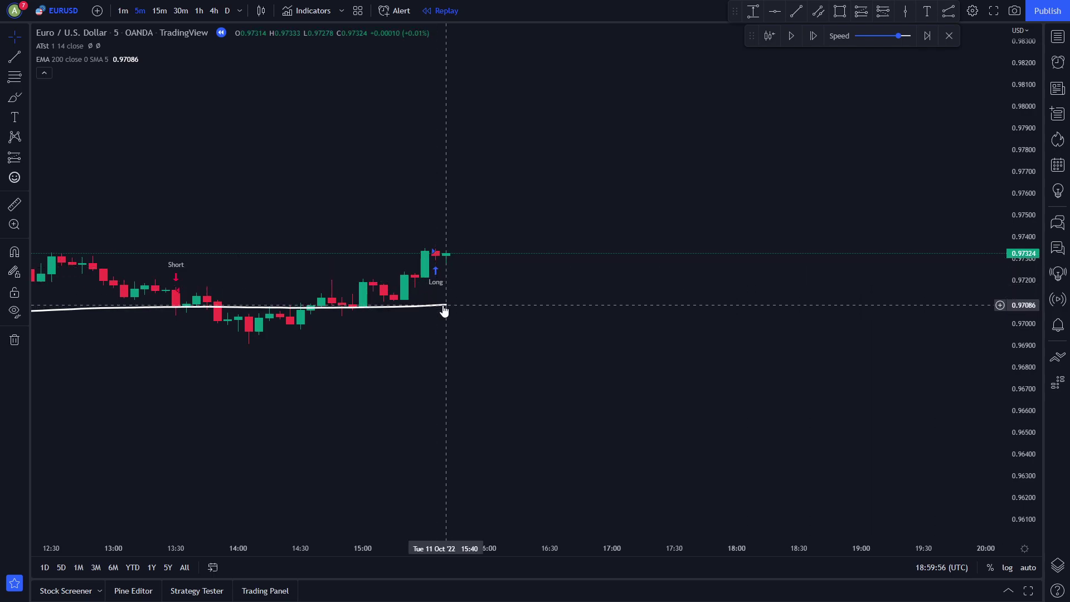
left_click(861, 11)
left_click(456, 254)
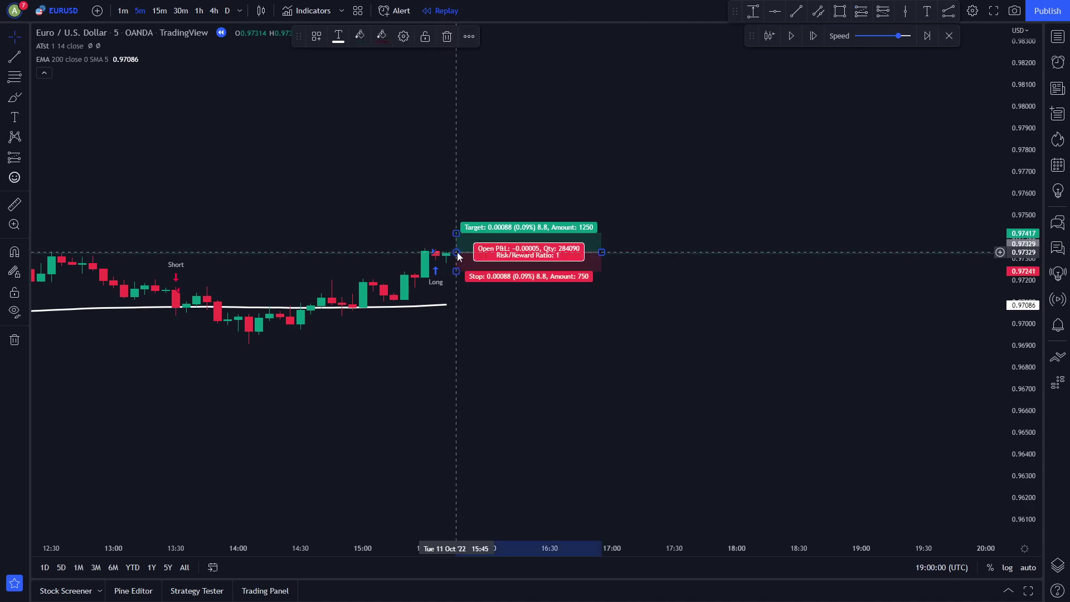
left_click_drag(456, 270, 456, 301)
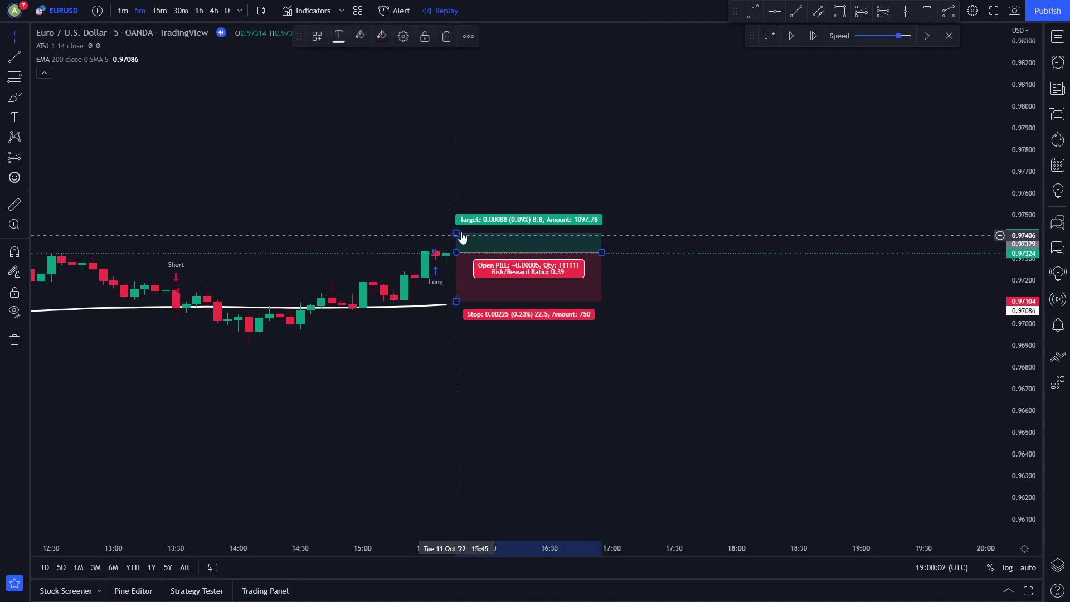
left_click_drag(456, 233, 456, 178)
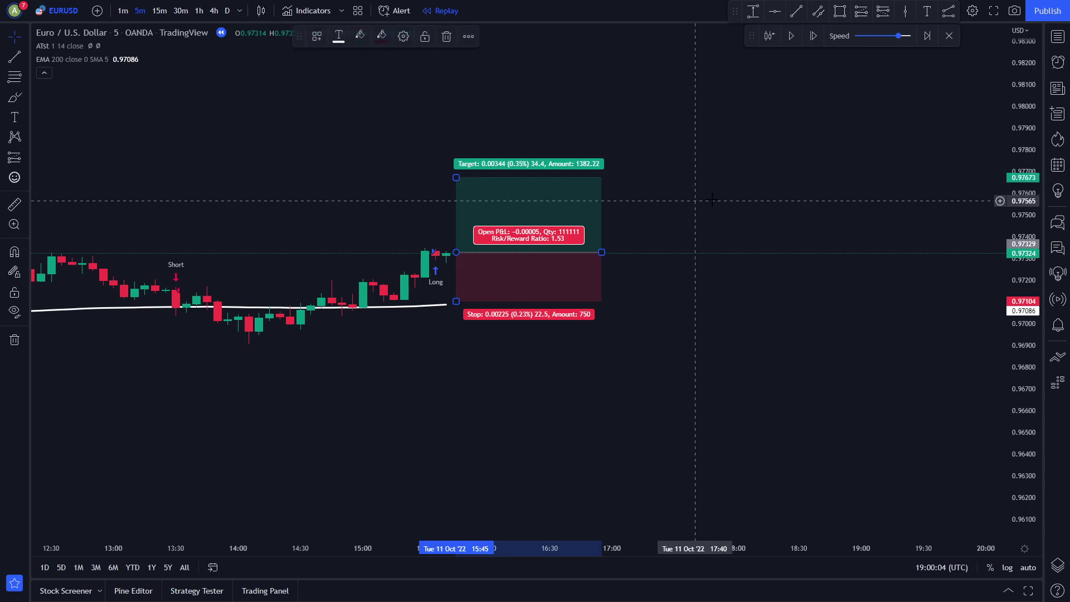
left_click(742, 129)
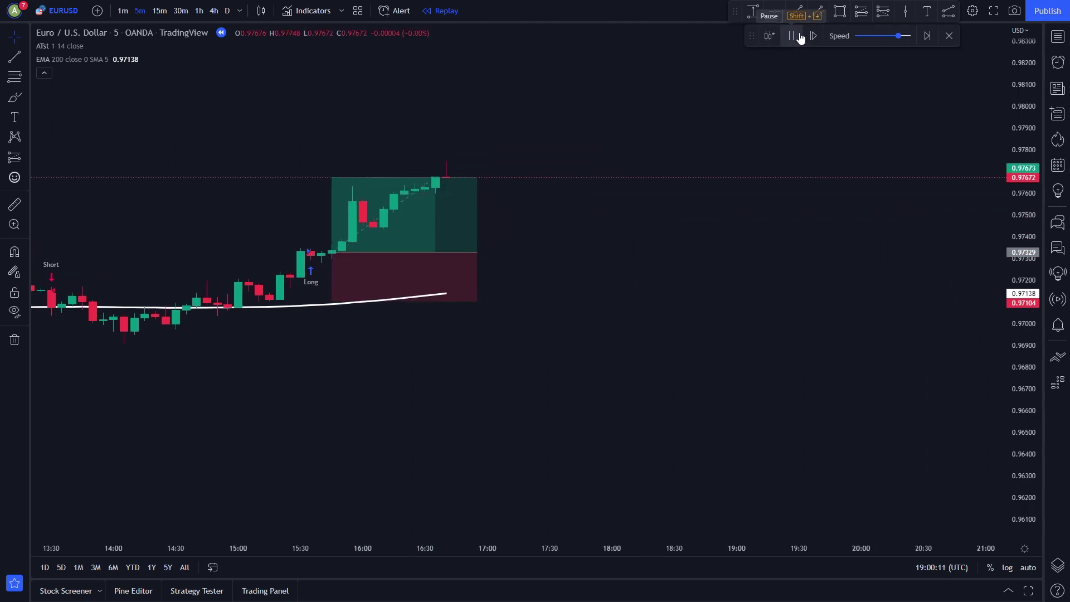
Pause the replay once the target is hit and check the long position's result
left_click(801, 37)
left_click(633, 263)
left_click(641, 259)
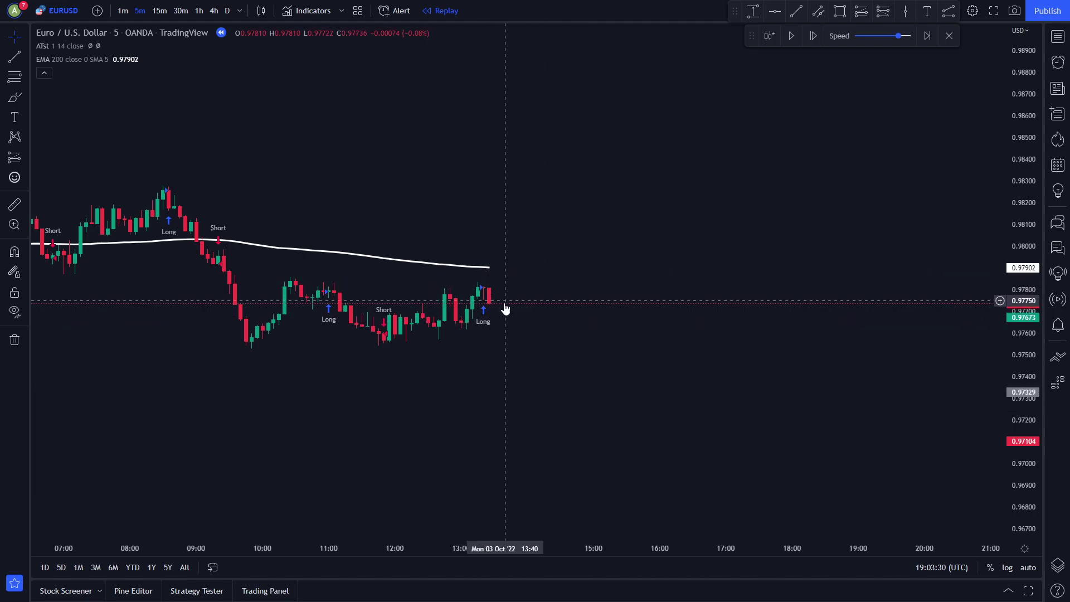
Step the replay forward seven bars to the breakout bar
left_click(812, 39)
left_click(812, 39)
left_click(812, 39)
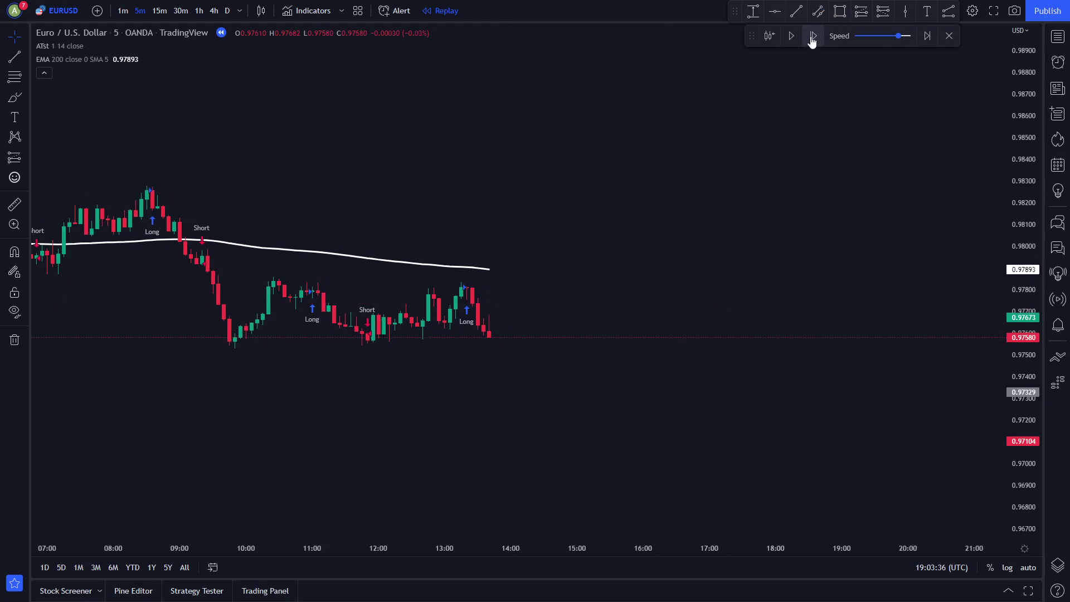
left_click(812, 39)
left_click(812, 39)
left_click(812, 40)
left_click(812, 39)
left_click(813, 39)
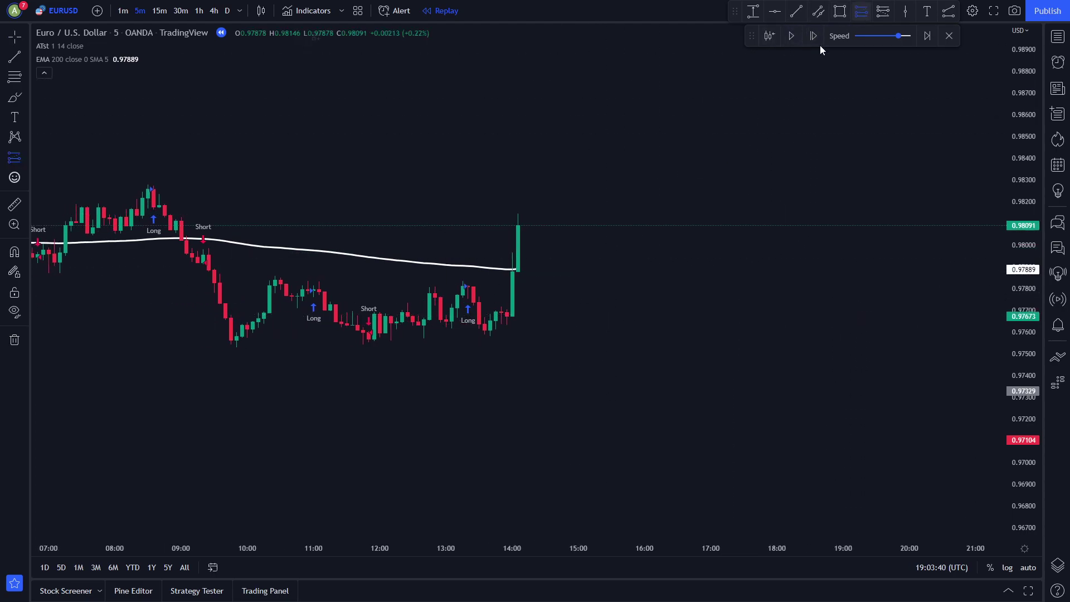
Open a long position at the breakout bar with stop 0.97678 and target 0.98697
left_click(523, 226)
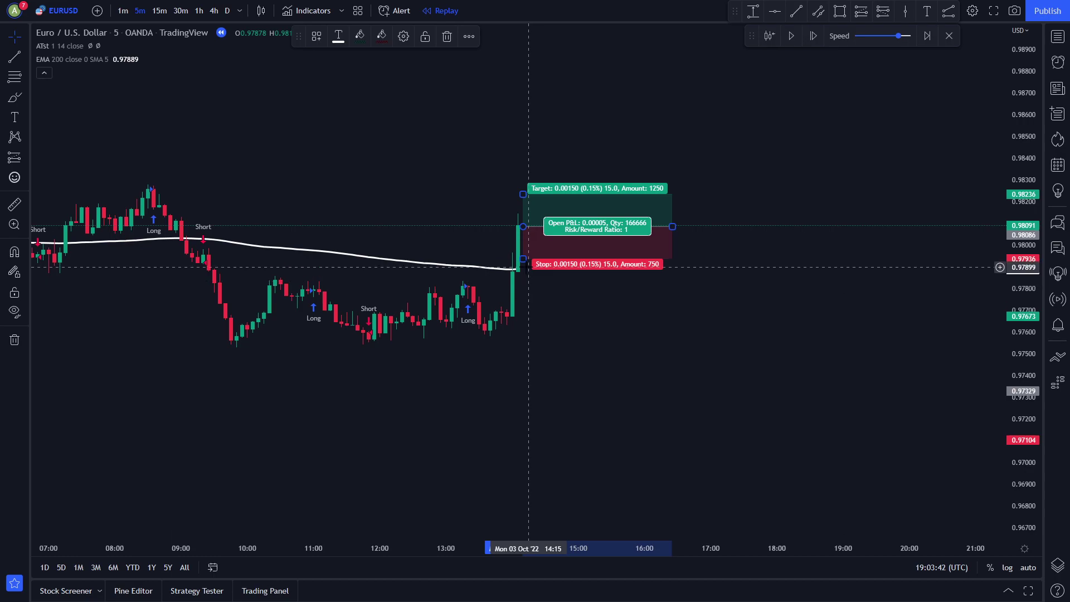
left_click_drag(524, 256, 528, 345)
left_click_drag(527, 225, 530, 124)
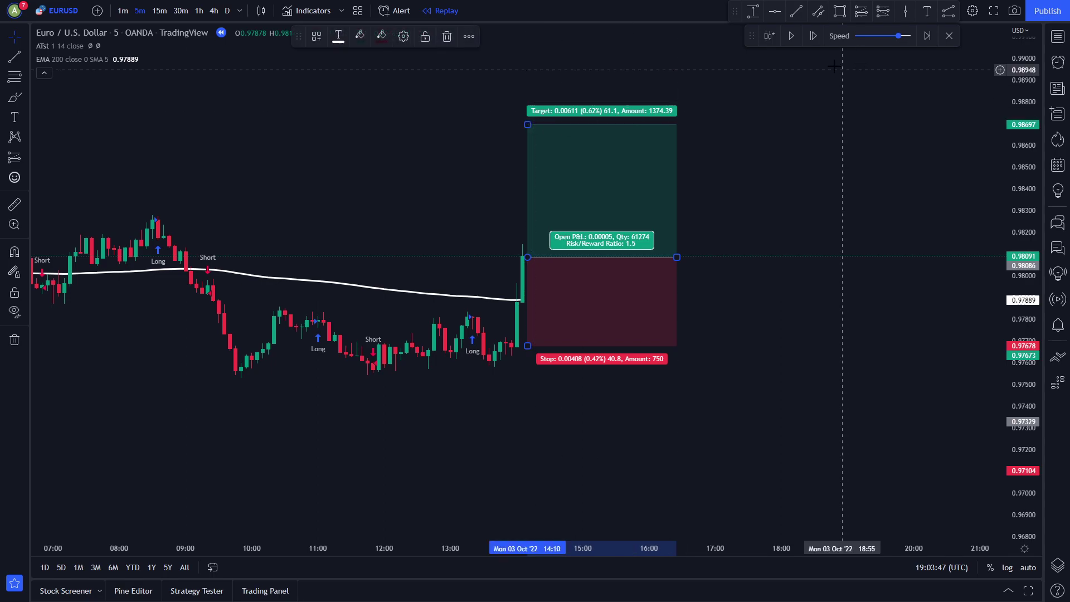
Replay until the target is hit, then pause and review the closed trade
left_click(792, 35)
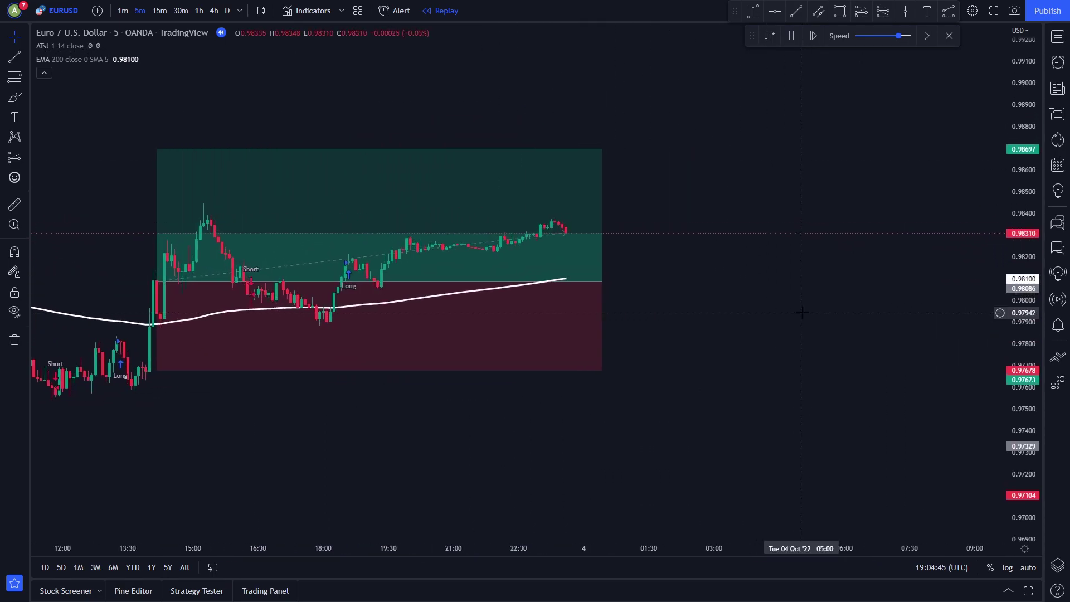
left_click(628, 278)
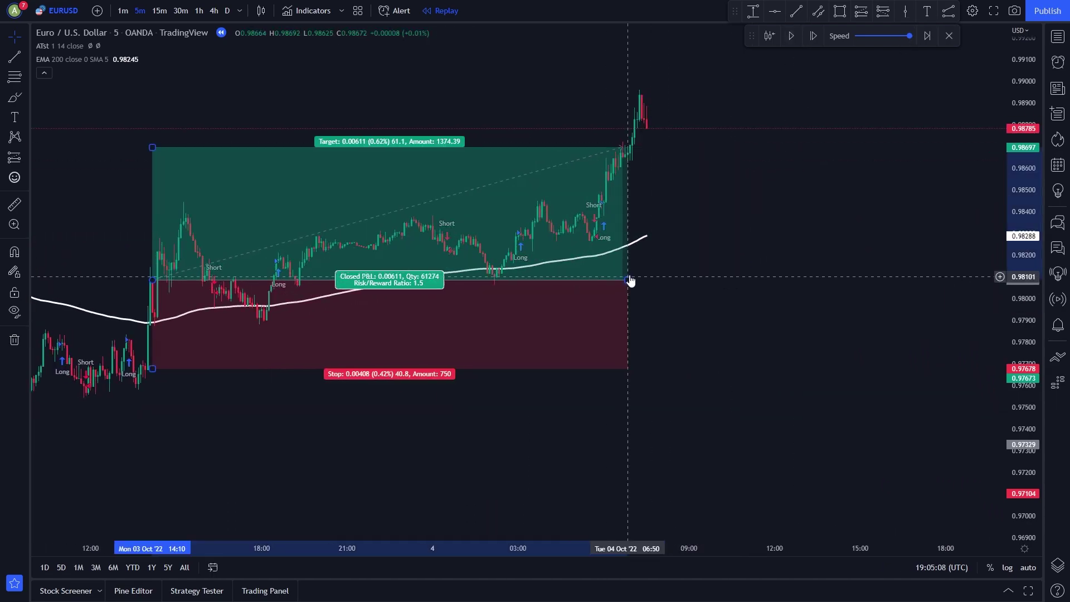
scroll(712, 284, "up", 3)
left_click_drag(627, 290, 845, 318)
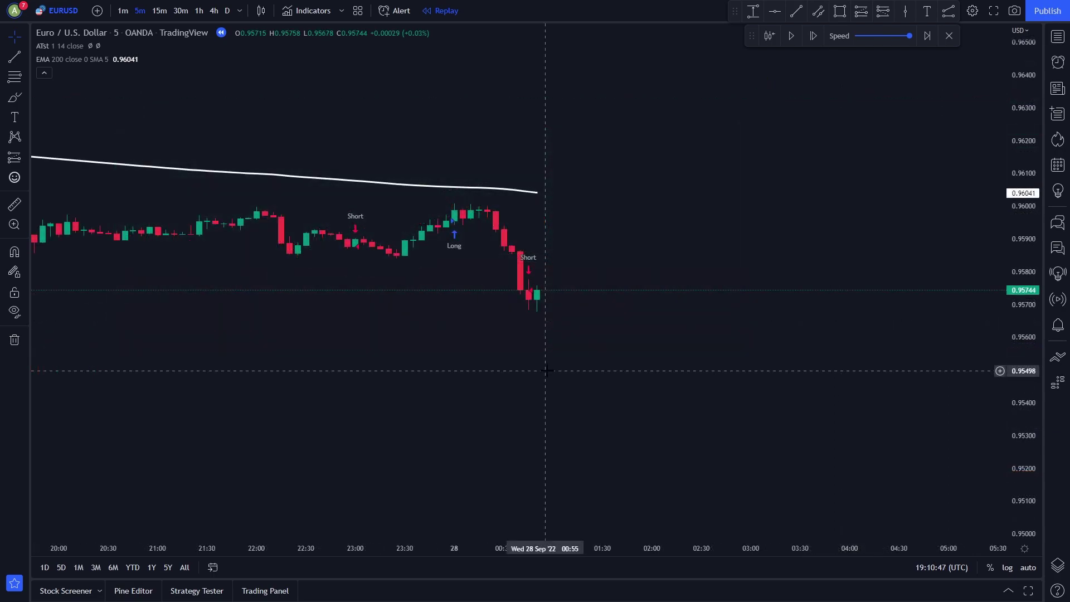
Place a short at the latest bar below the 200 EMA, raising the stop and lowering the target
scroll(546, 365, "up", 3)
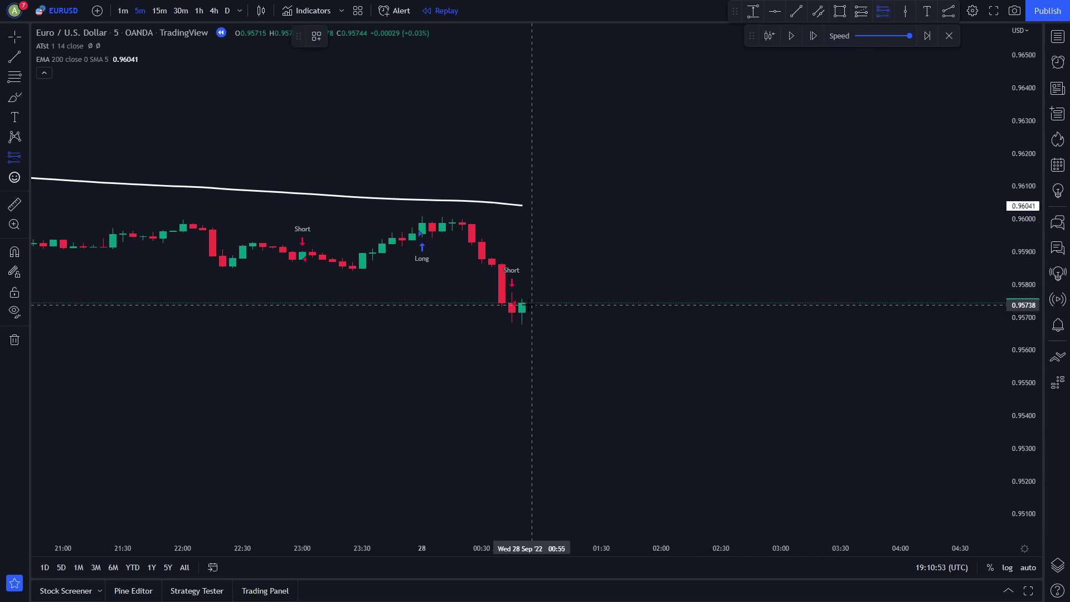
left_click(531, 304)
left_click_drag(532, 282, 538, 262)
left_click_drag(532, 325, 536, 370)
Play the replay briefly, pause it, trim the position's right edge by one bar, and deselect it
left_click(792, 36)
left_click(792, 35)
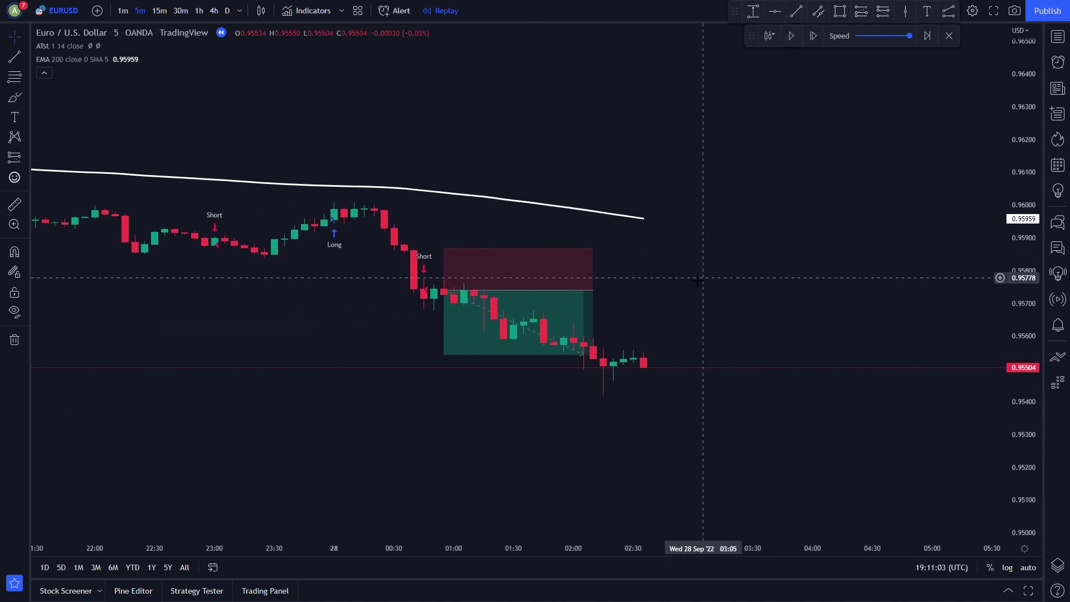
left_click_drag(593, 291, 579, 290)
left_click(641, 284)
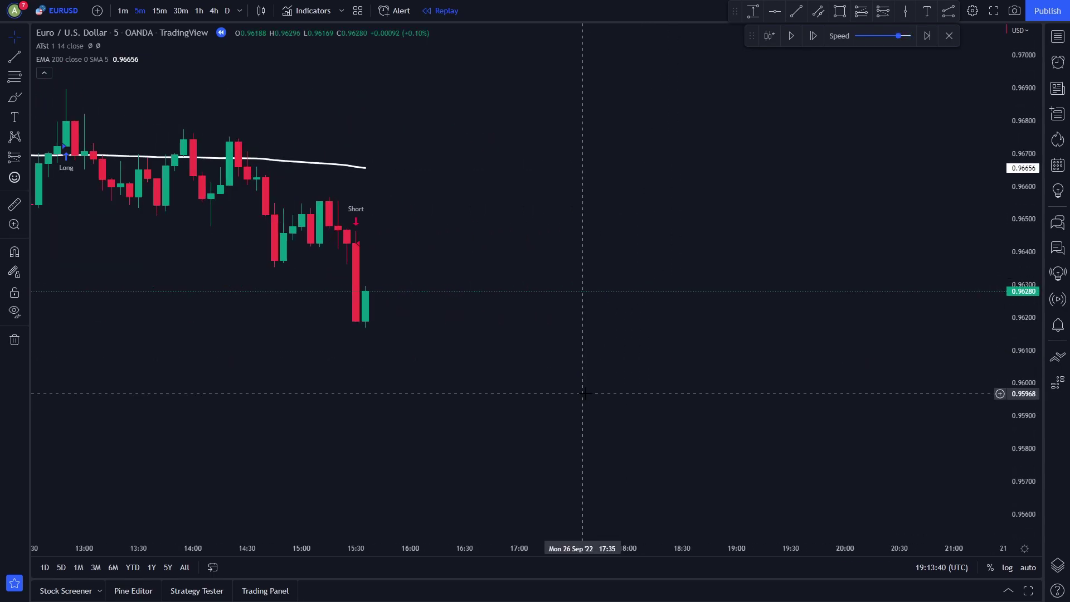
Place a short at 0.96280 with the stop above the signal candle and the target near 0.96000
left_click_drag(583, 394, 704, 386)
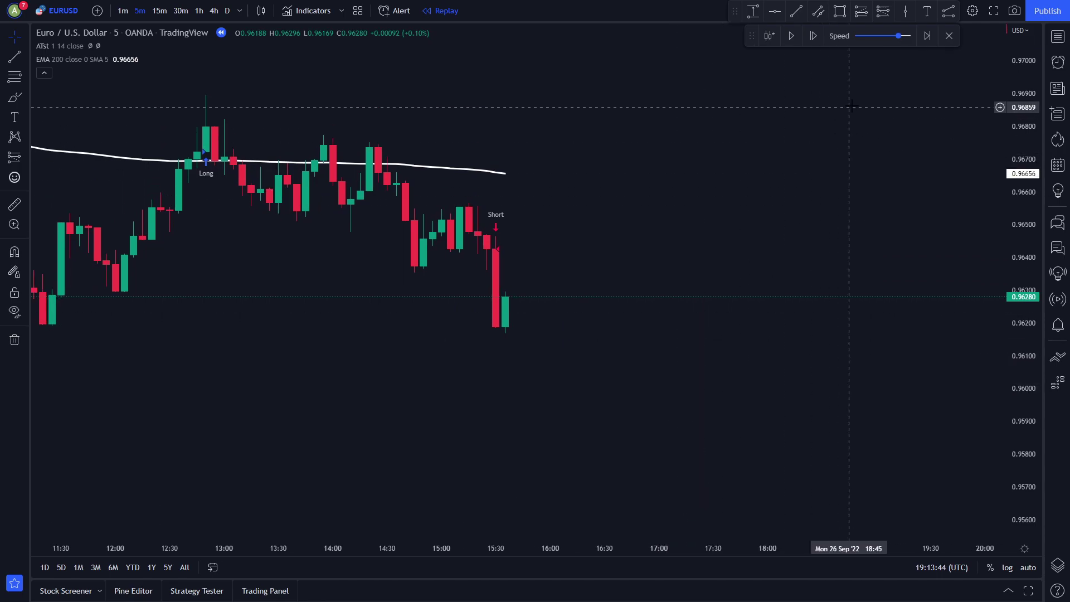
left_click(883, 13)
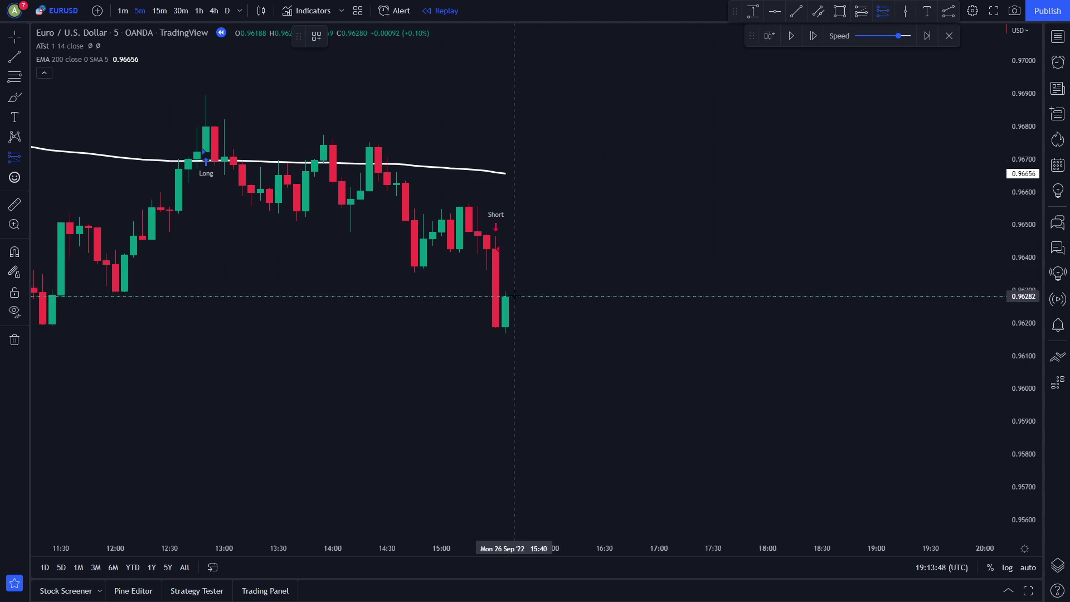
left_click(514, 296)
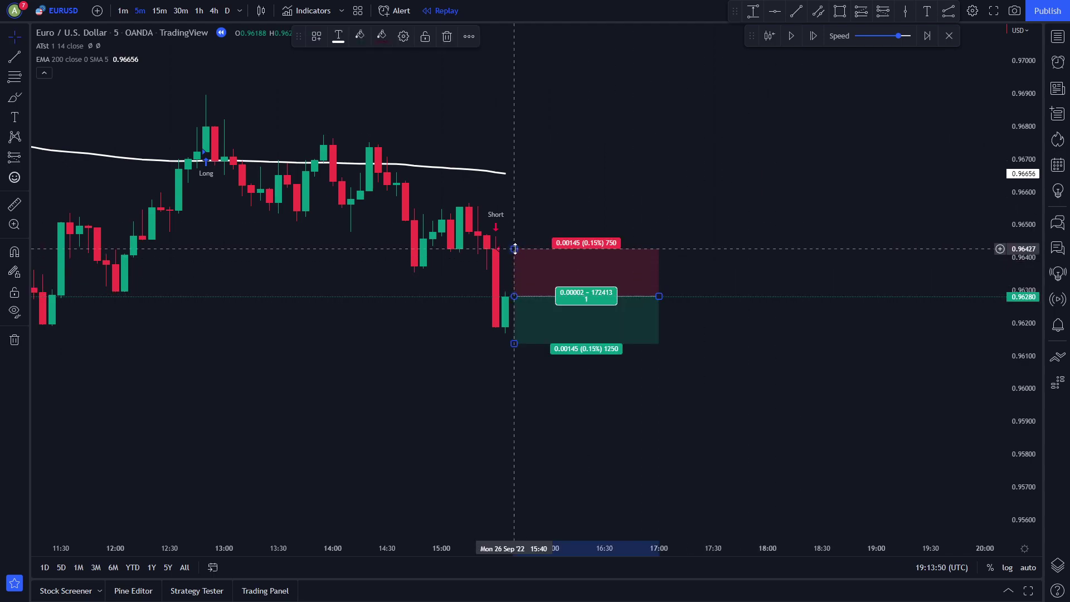
left_click_drag(514, 249, 524, 235)
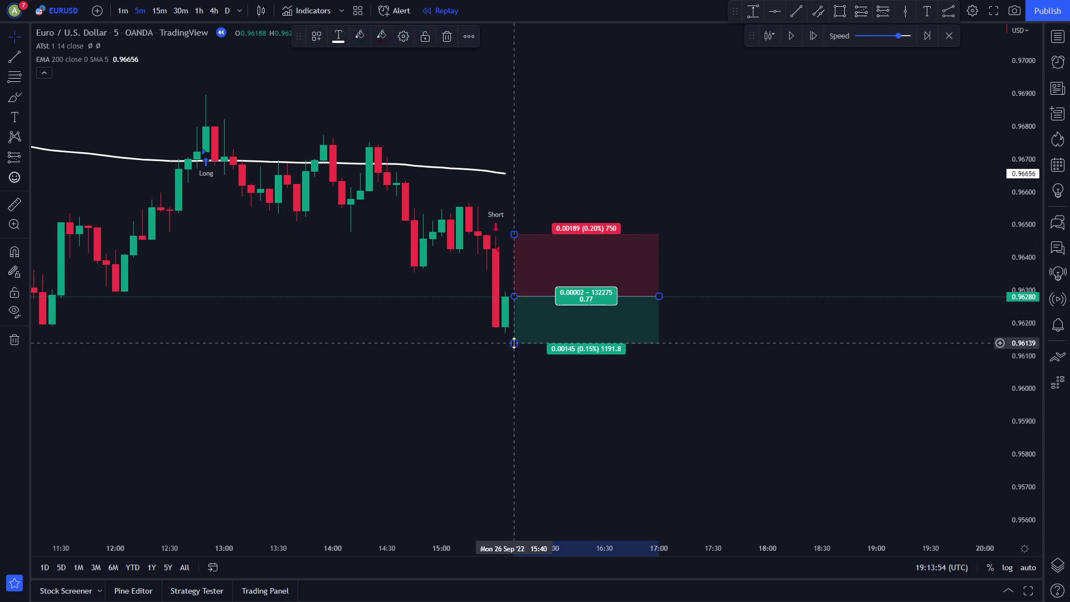
left_click_drag(514, 343, 513, 385)
Replay bars with Shift+Down past 18:00 until price dips into the profit zone, then pause
scroll(725, 217, "down", 3)
key("shift+Down")
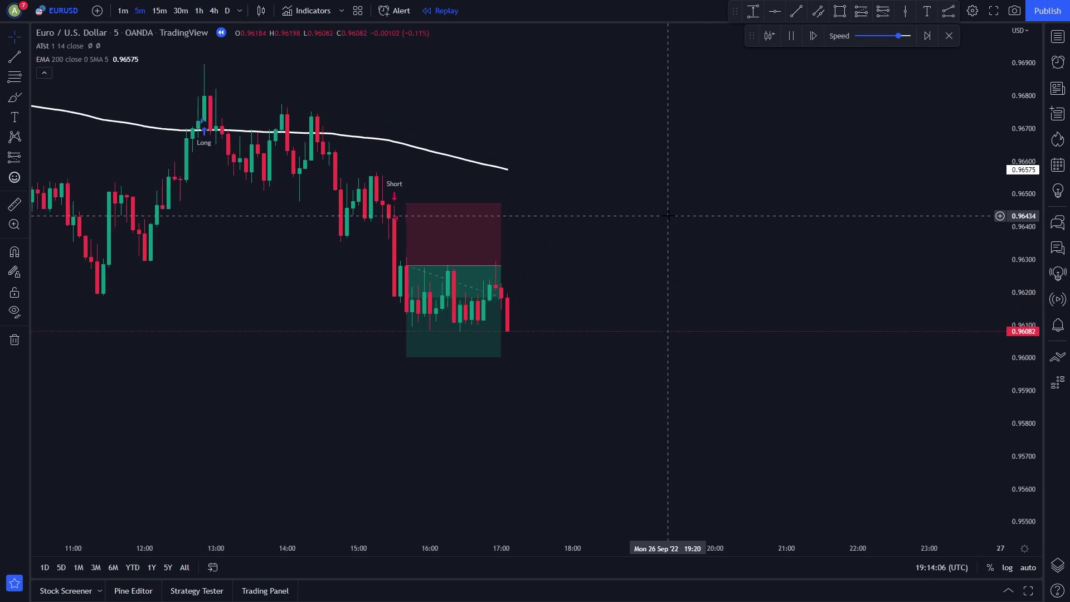
left_click(809, 35)
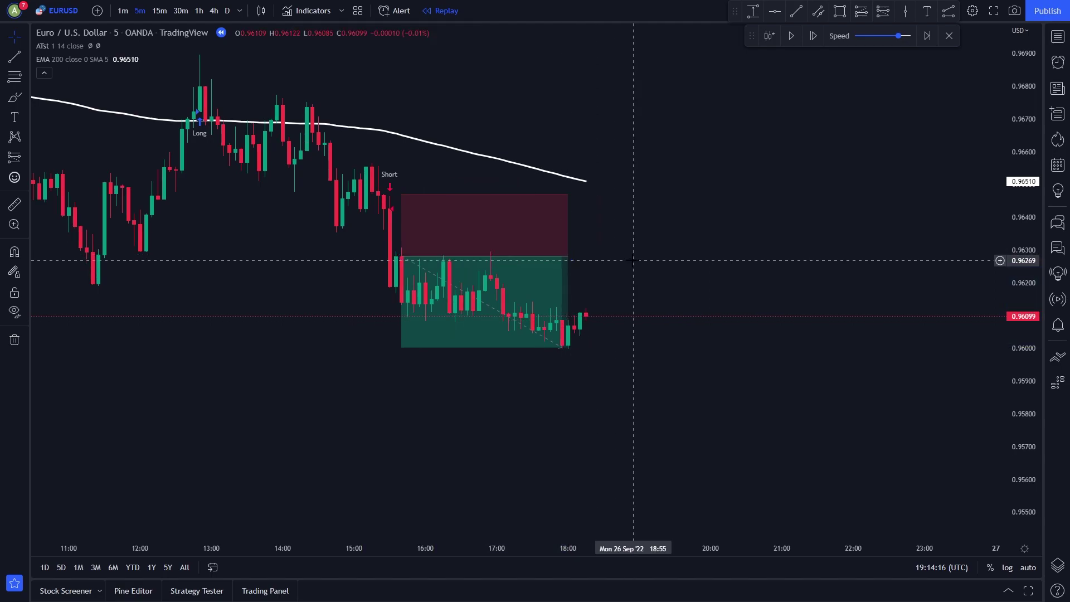